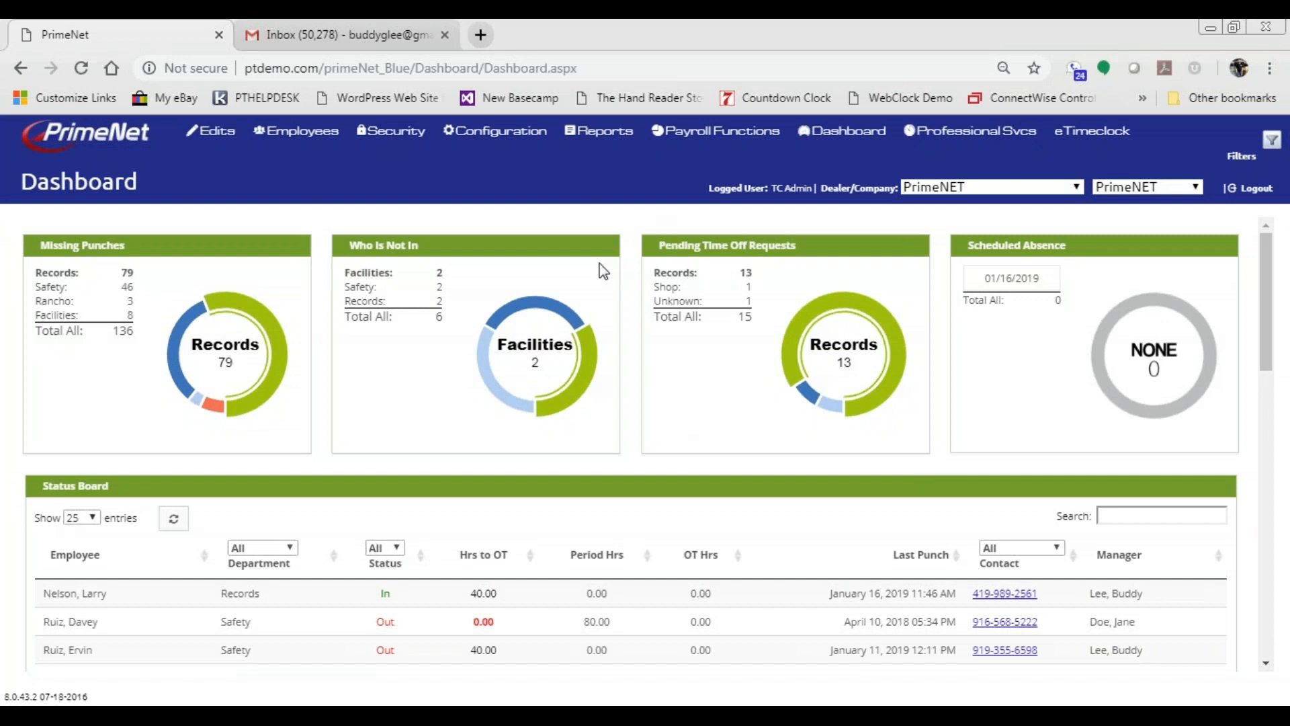
- Go to the Supervisors list via the Security menu and start a new supervisor
{"action": "left_click", "coordinate": [380, 138]}
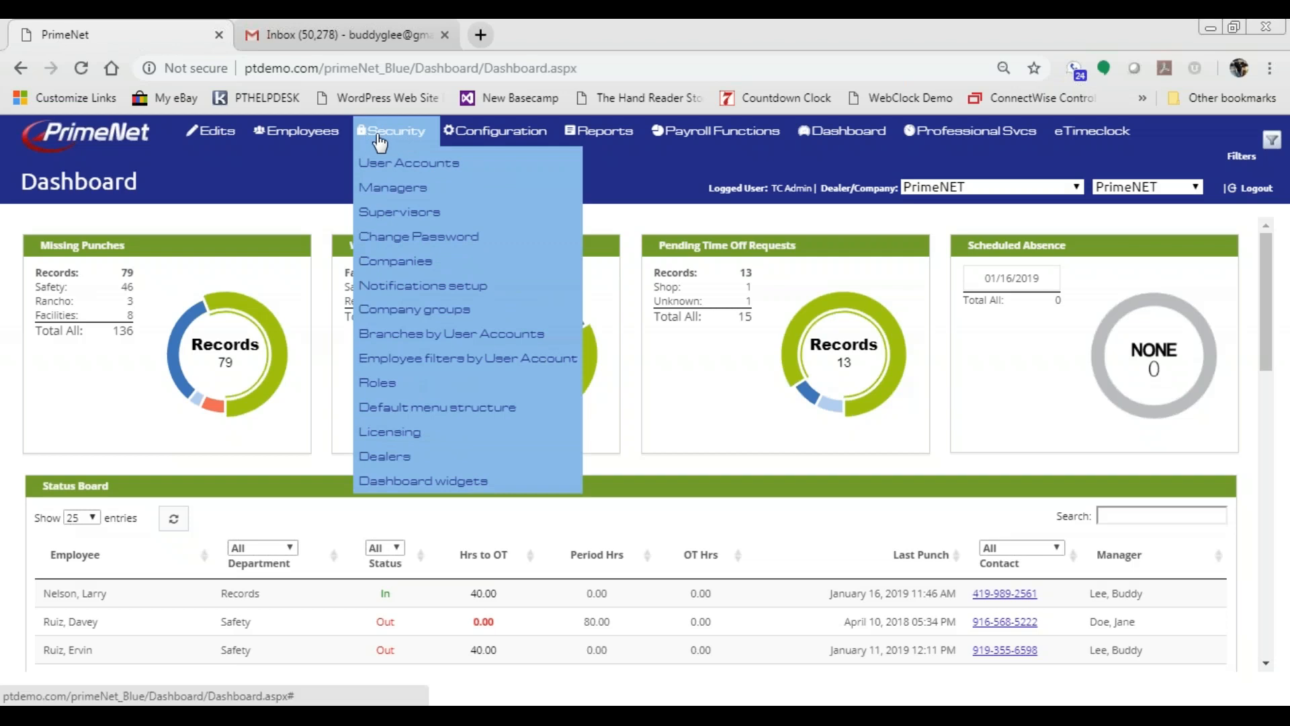
{"action": "left_click", "coordinate": [397, 214]}
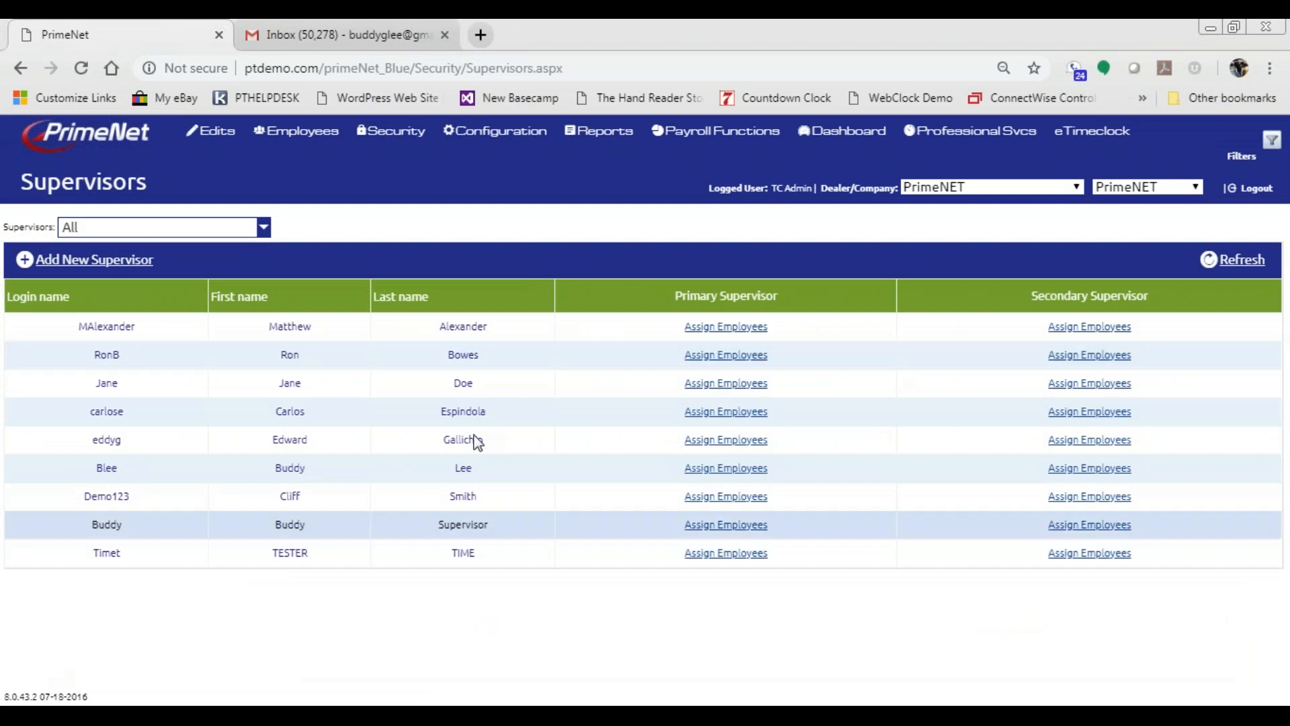
{"action": "left_click", "coordinate": [107, 263]}
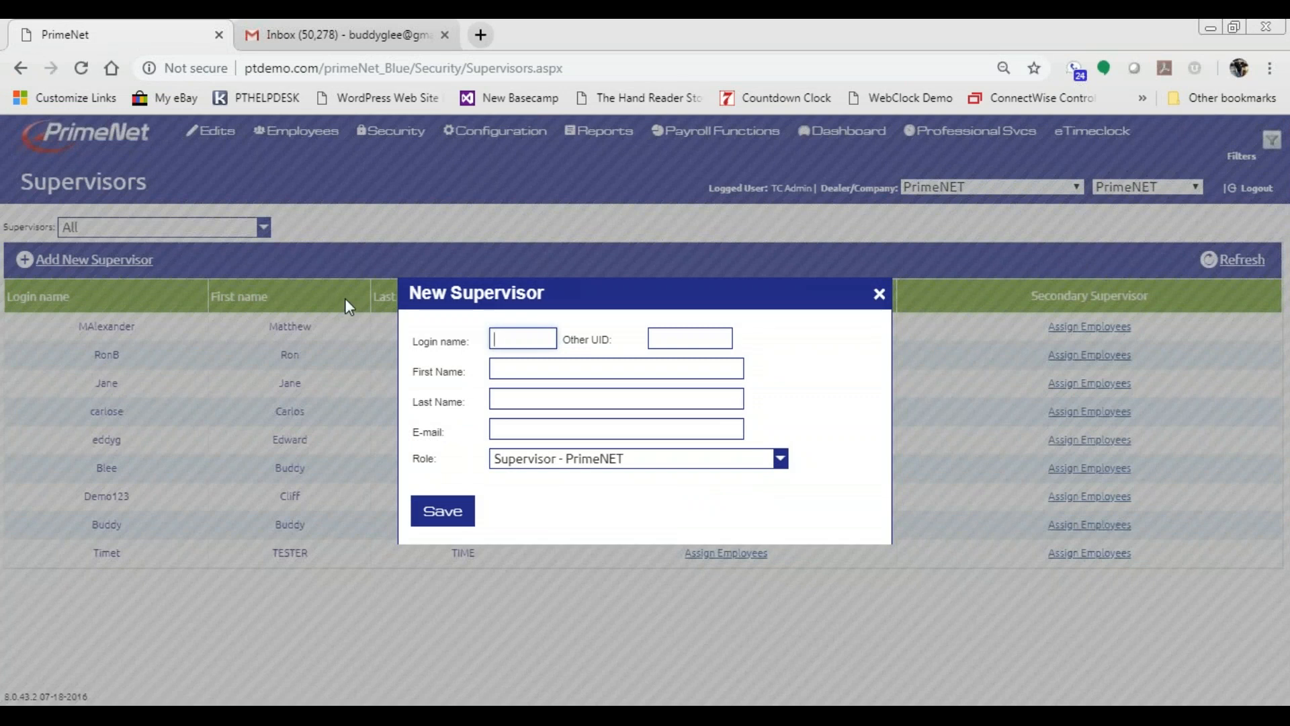
- Enter the new supervisor's login name, first name, last name and e-mail address
{"action": "key", "text": "Tab"}
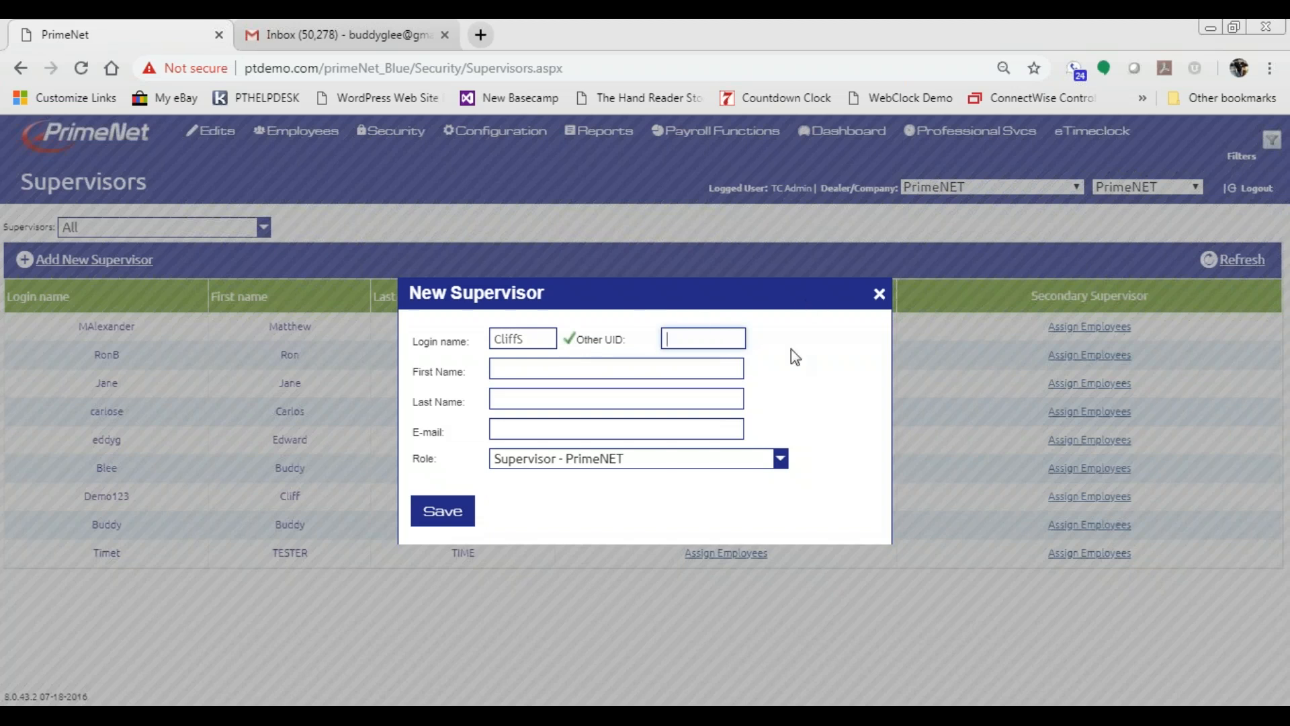
{"action": "key", "text": "Tab"}
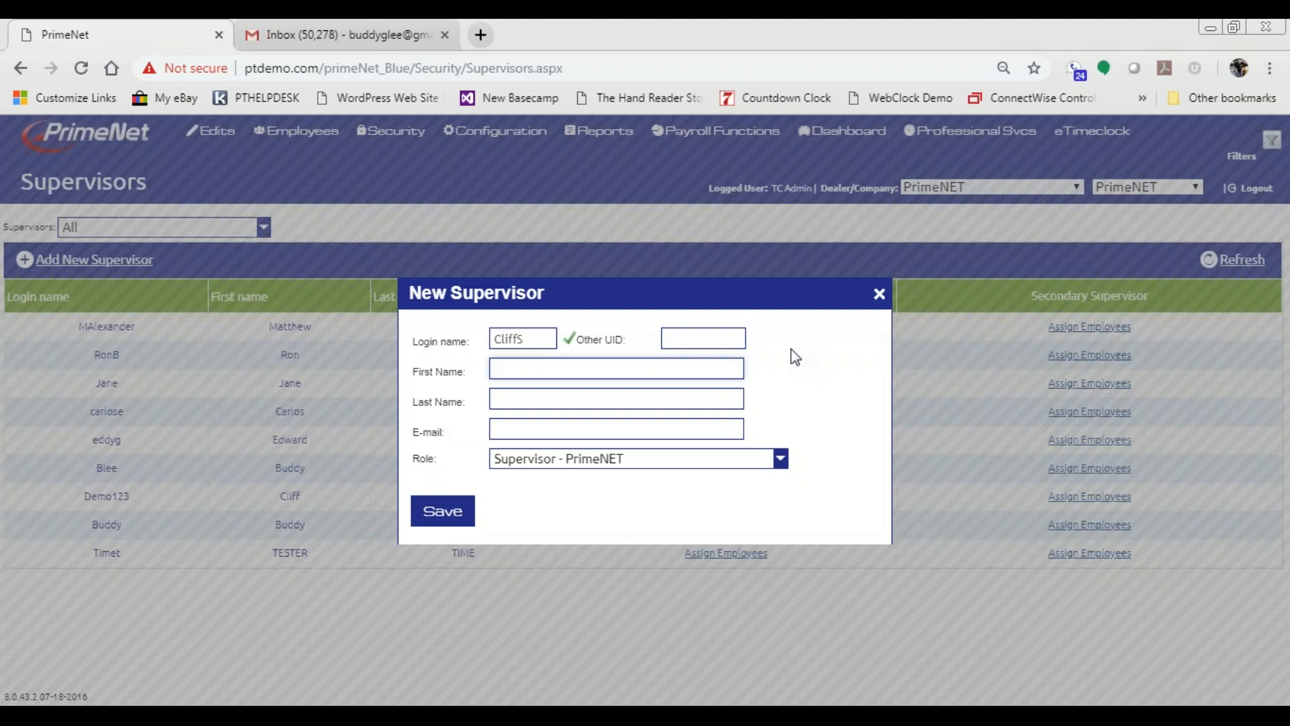
{"action": "key", "text": "Tab"}
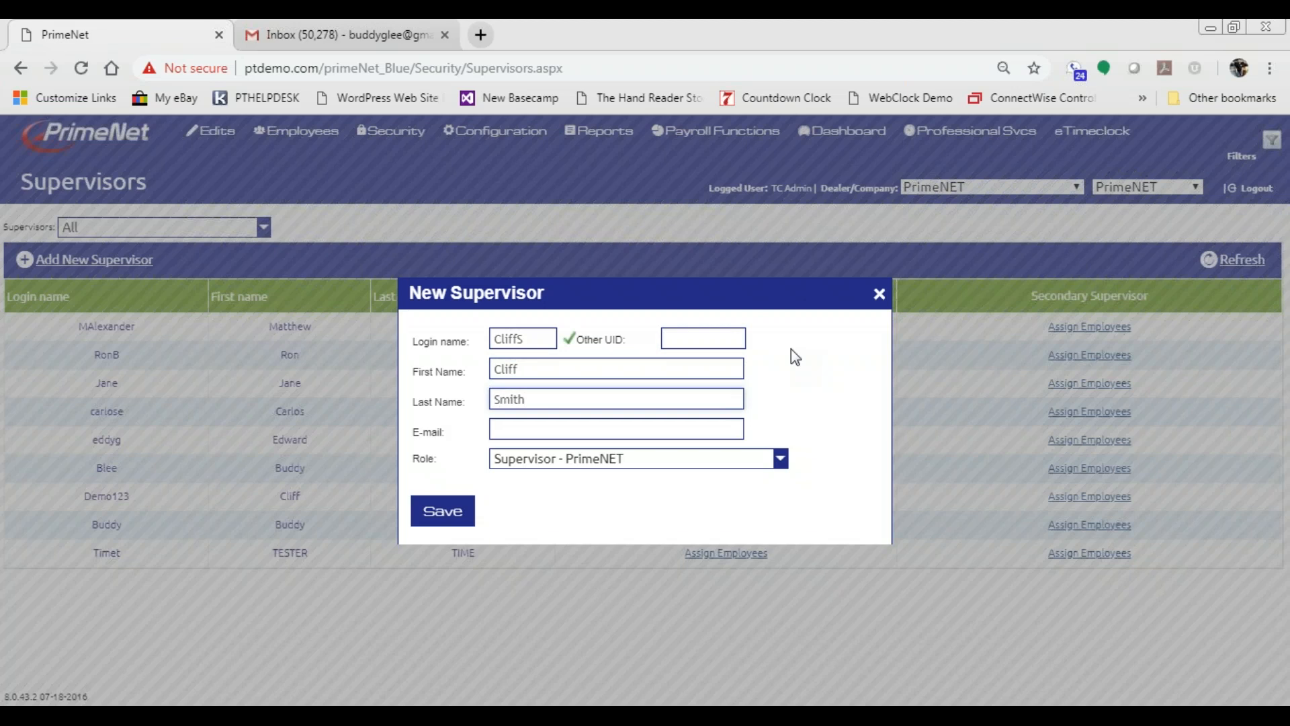
{"action": "key", "text": "Tab"}
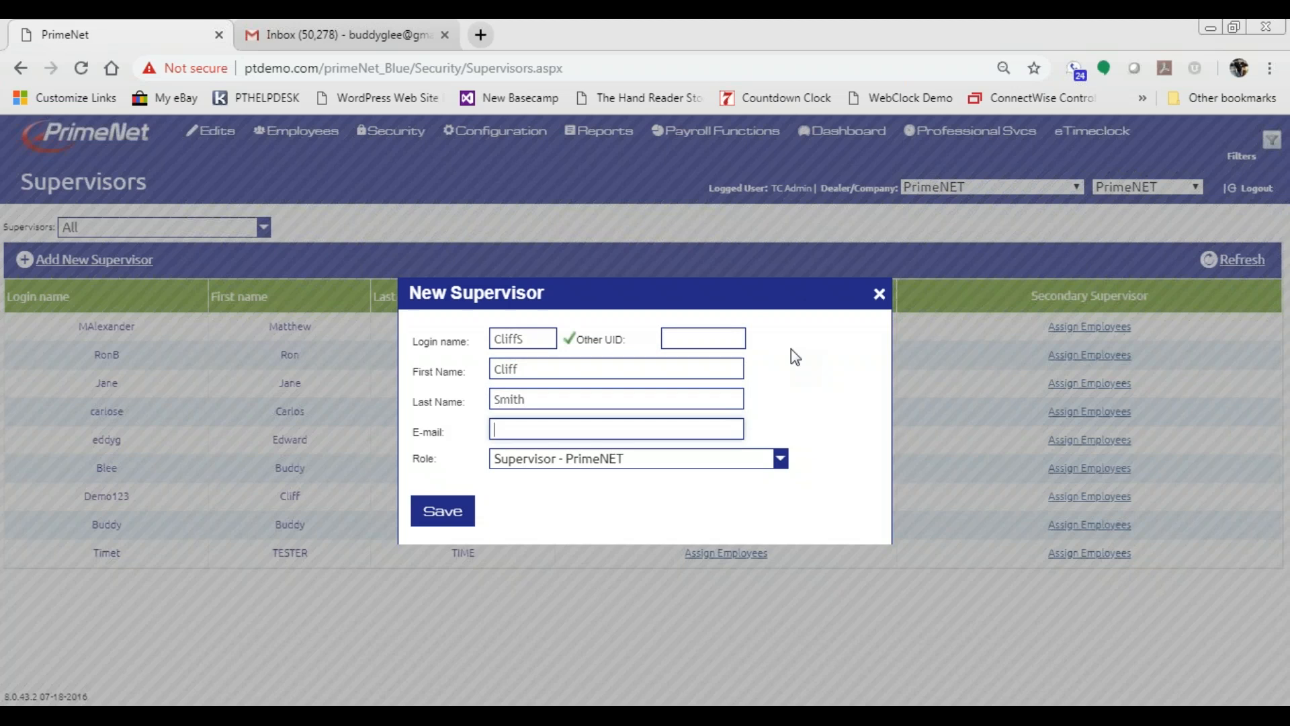
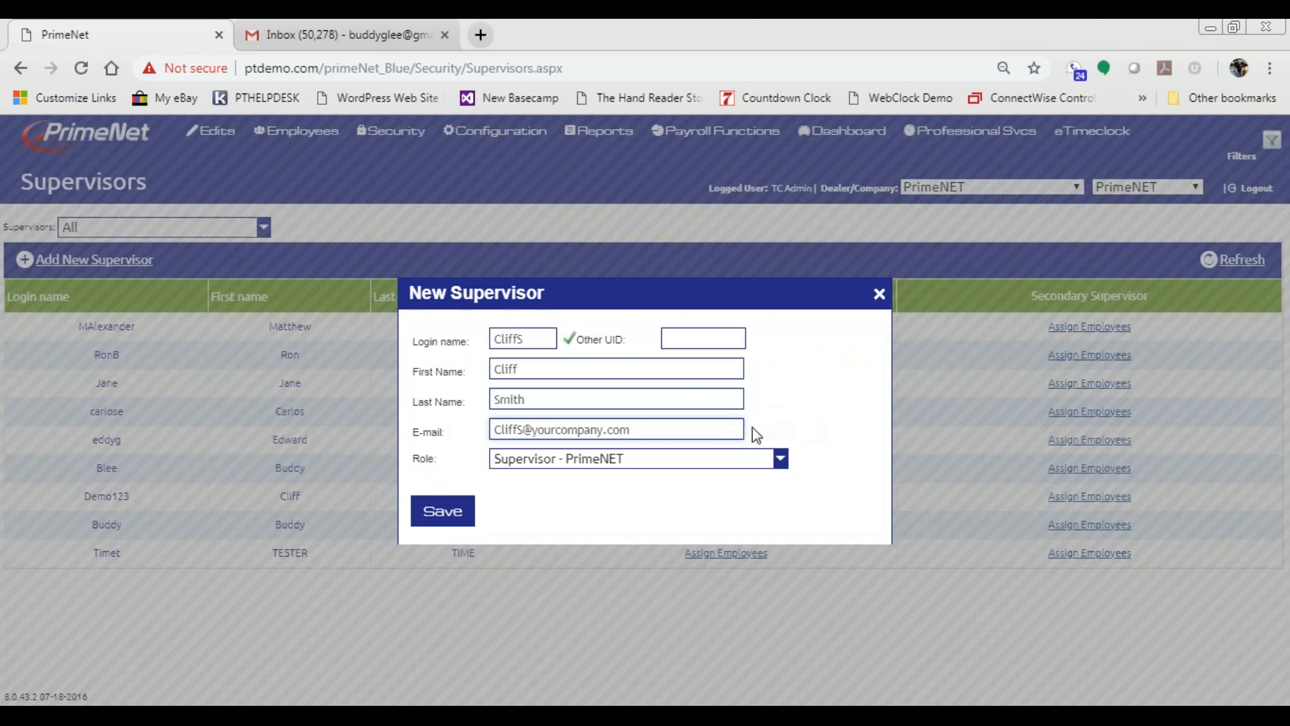
- Keep the Supervisor - PrimeNET role and save the new supervisor
{"action": "left_click", "coordinate": [780, 458]}
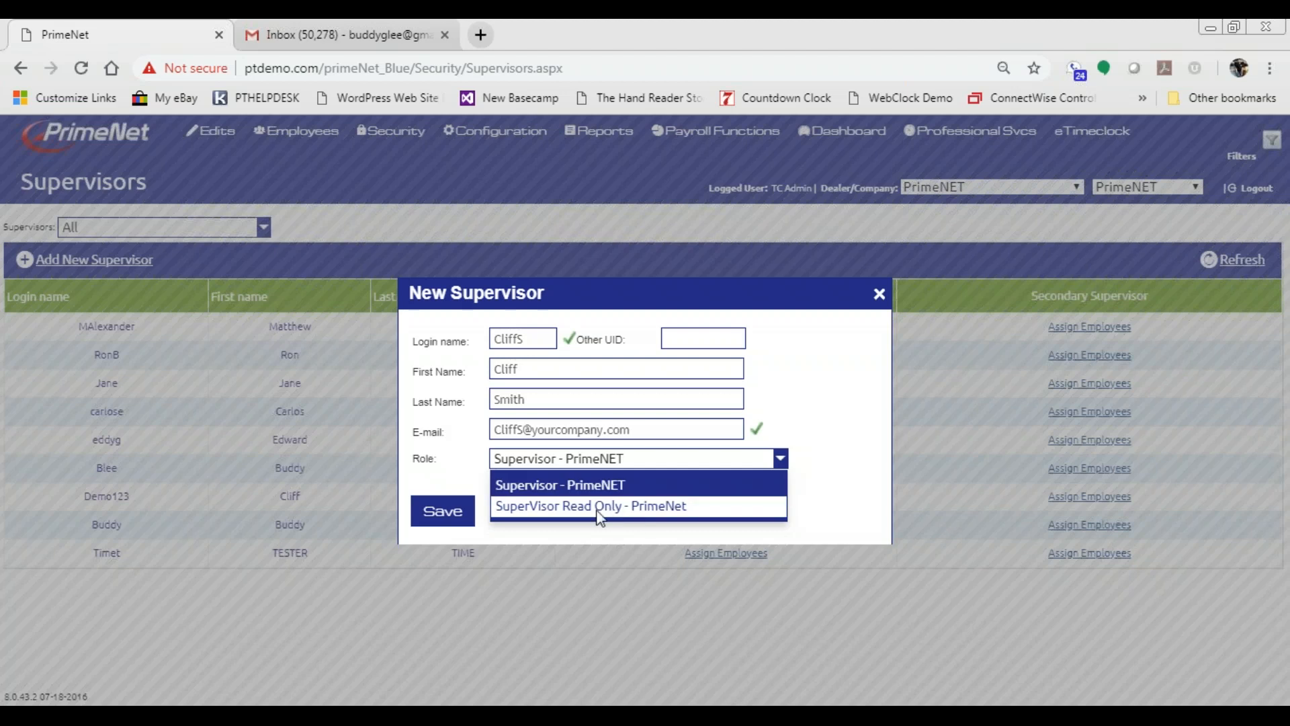
{"action": "left_click", "coordinate": [596, 488]}
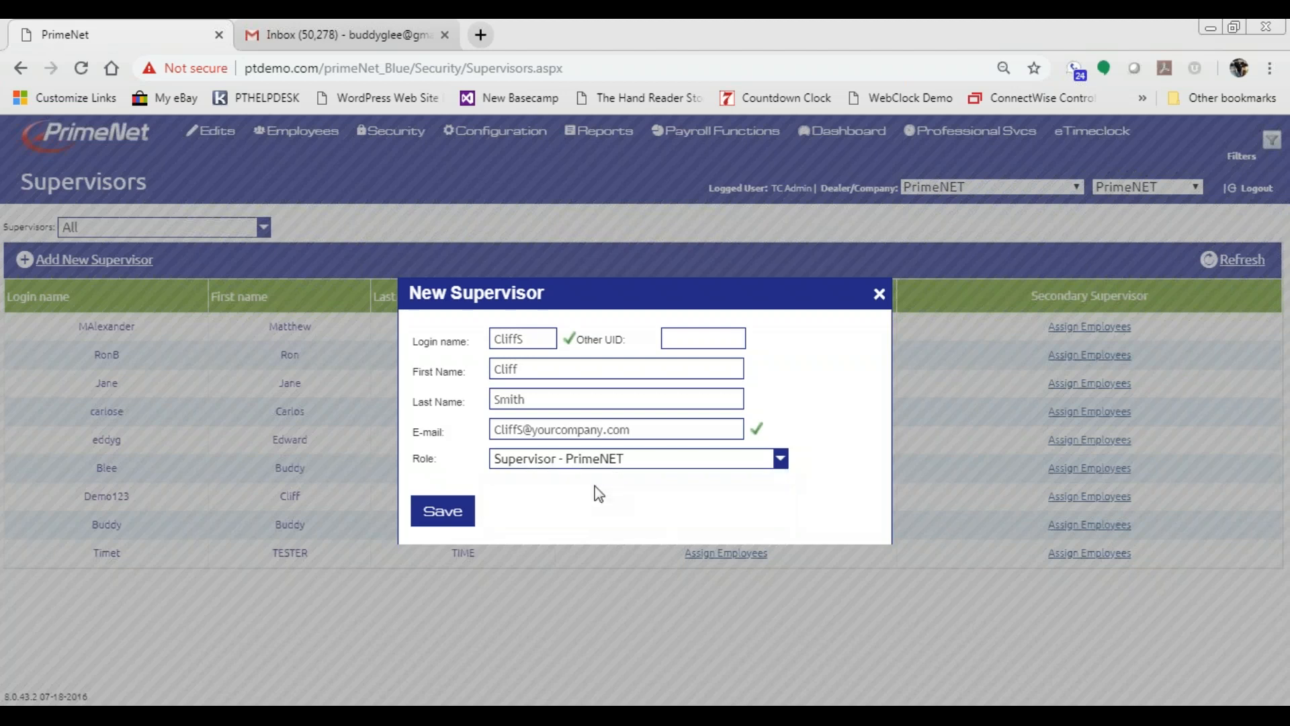
{"action": "left_click", "coordinate": [438, 515]}
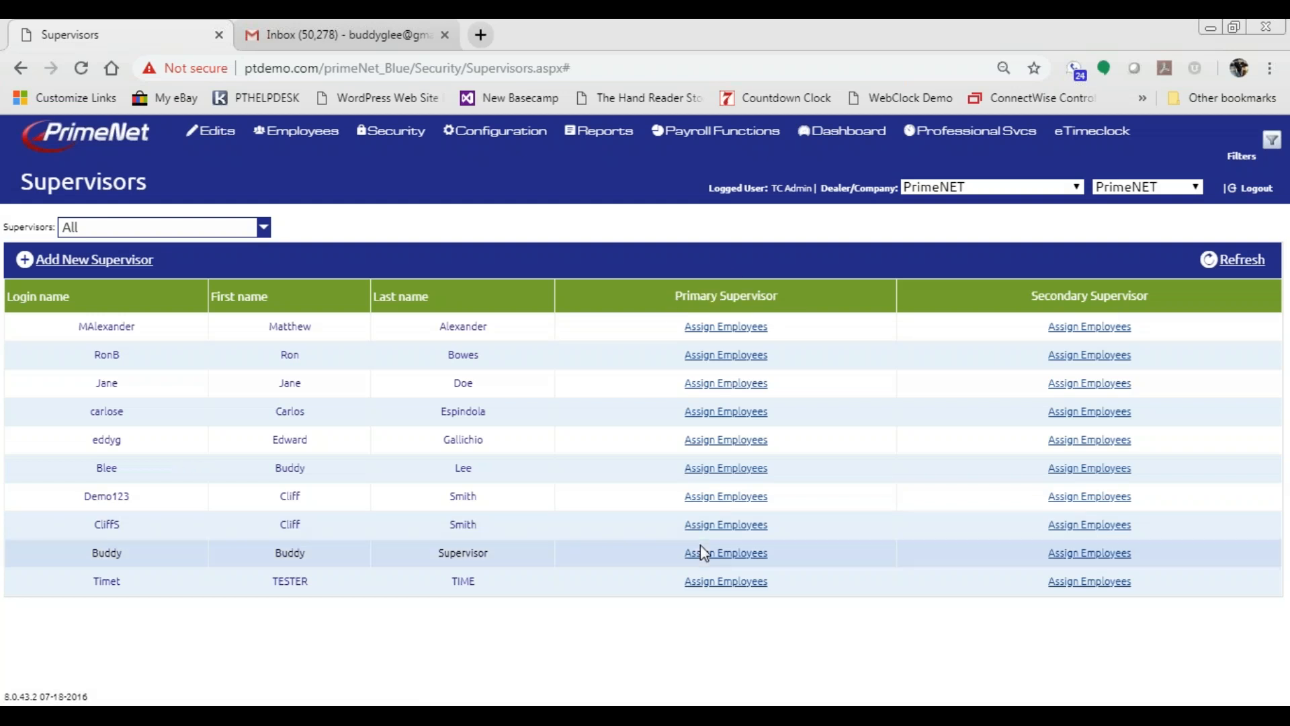
- Close the wrongly opened assignment without saving, then open the new supervisor's primary employee assignment
{"action": "left_click", "coordinate": [718, 559]}
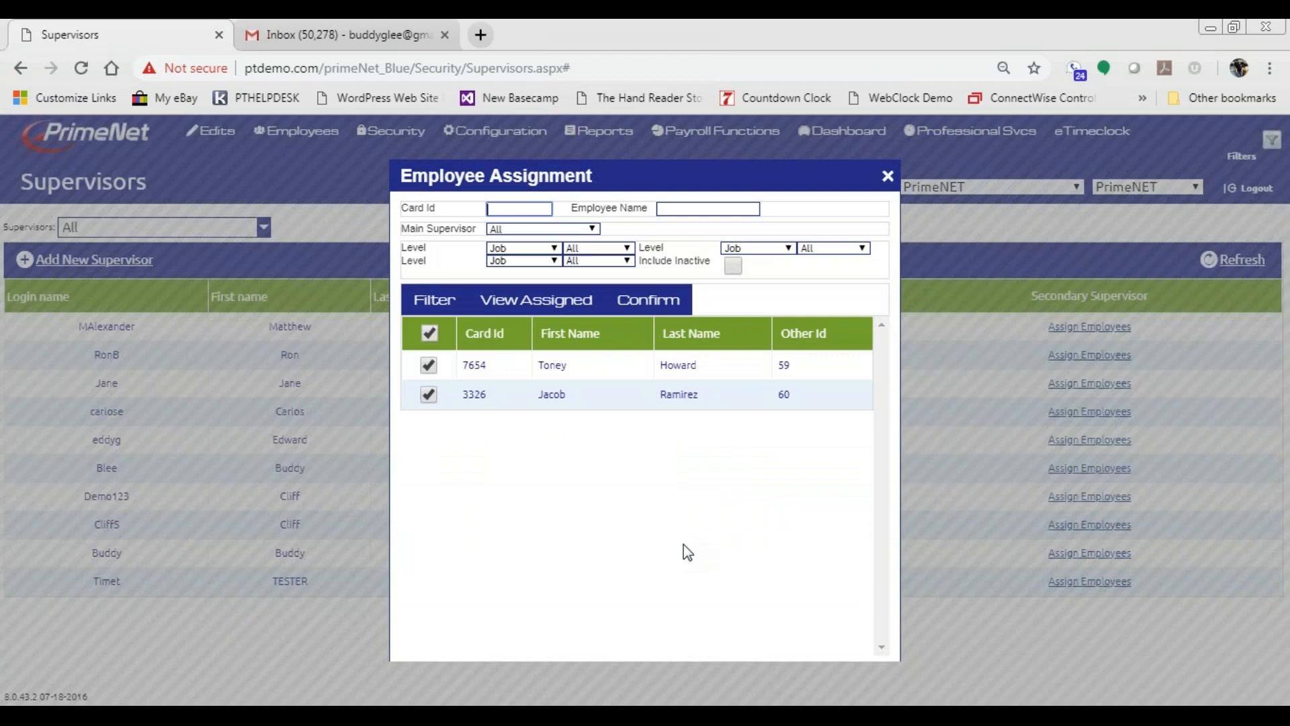
{"action": "left_click", "coordinate": [887, 176]}
{"action": "left_click", "coordinate": [737, 193]}
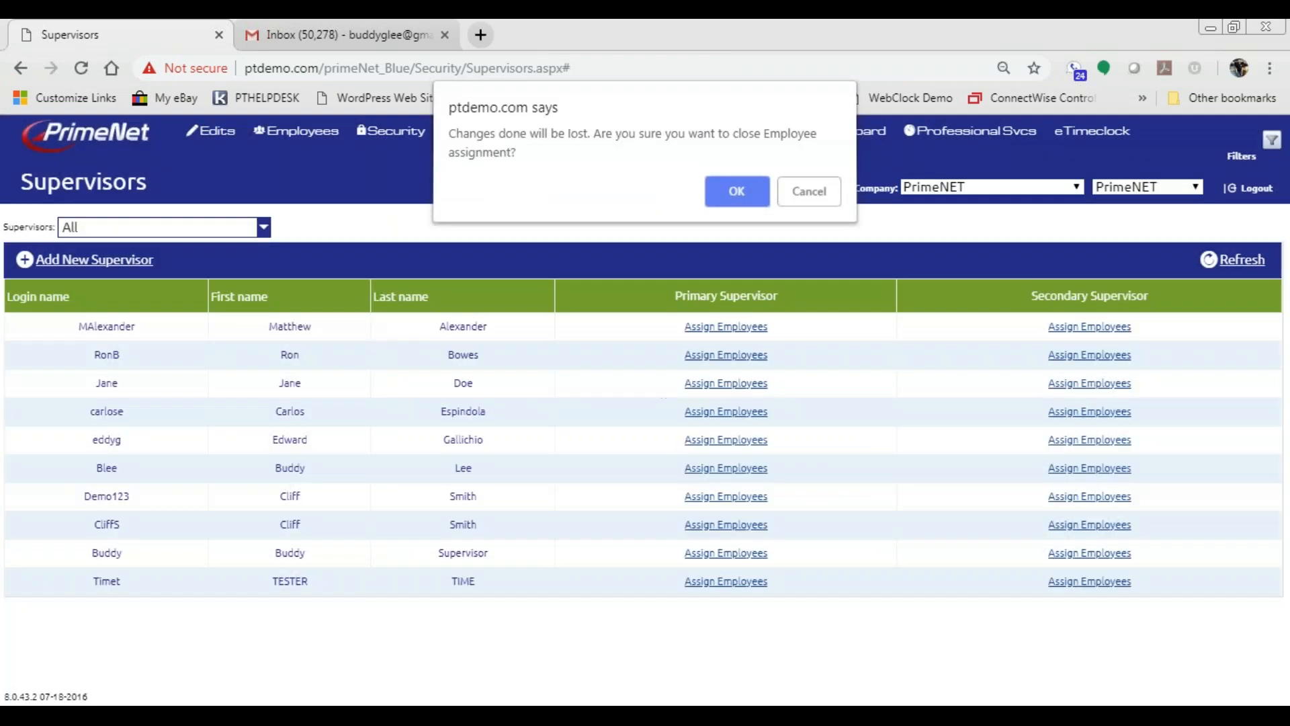
{"action": "left_click", "coordinate": [711, 528]}
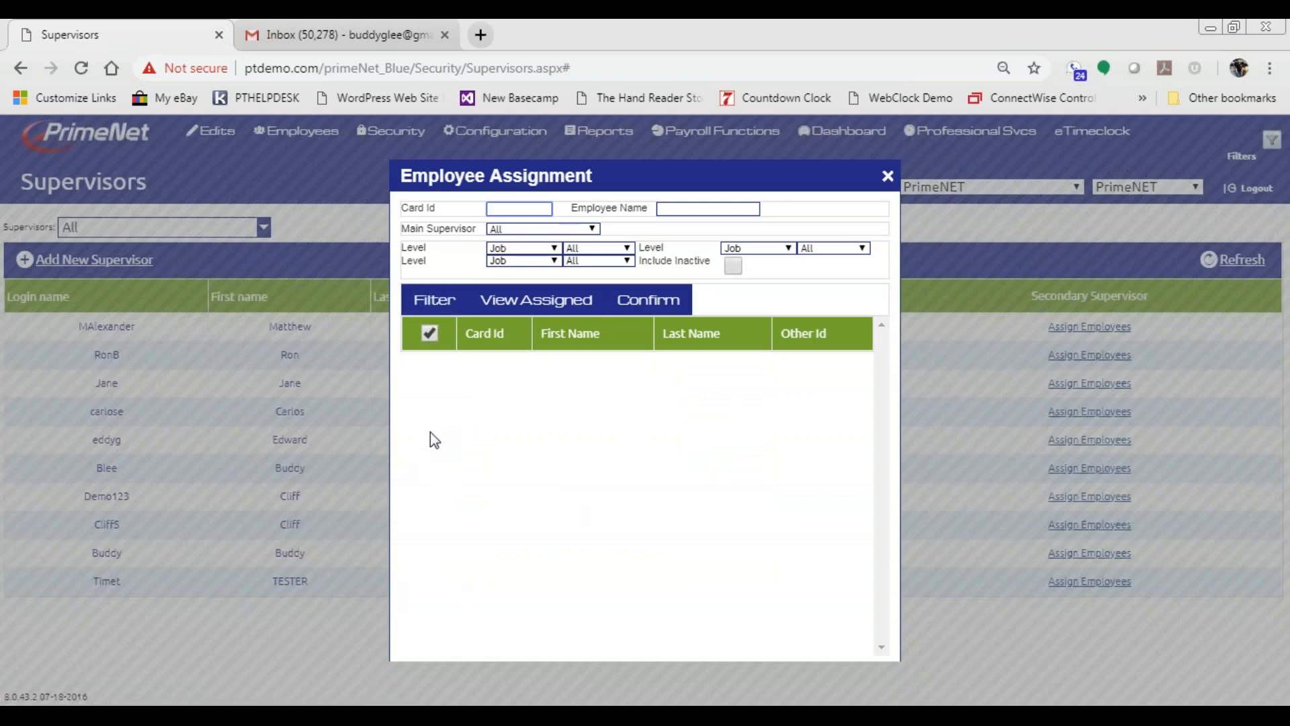
- Filter the employee list to Department level, department 57
{"action": "left_click", "coordinate": [435, 304]}
{"action": "scroll", "coordinate": [666, 487], "scroll_direction": "down", "scroll_amount": 6}
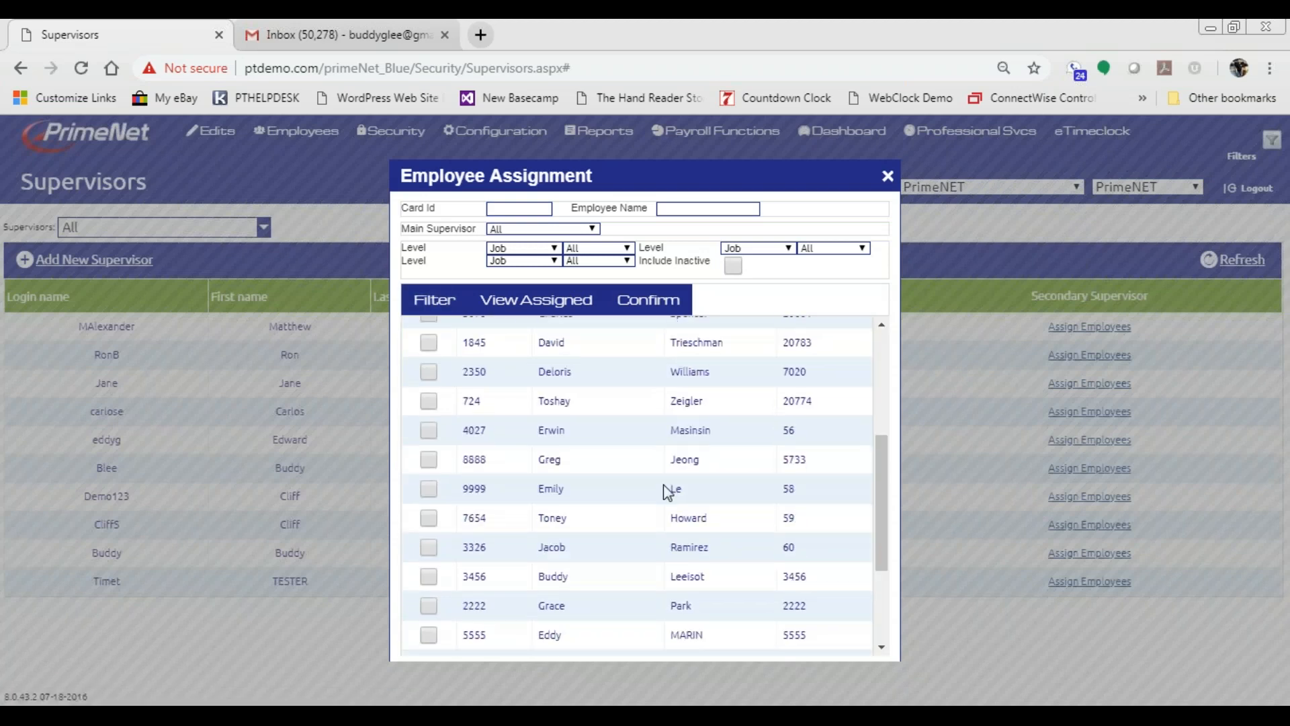
{"action": "scroll", "coordinate": [663, 487], "scroll_direction": "up", "scroll_amount": 6}
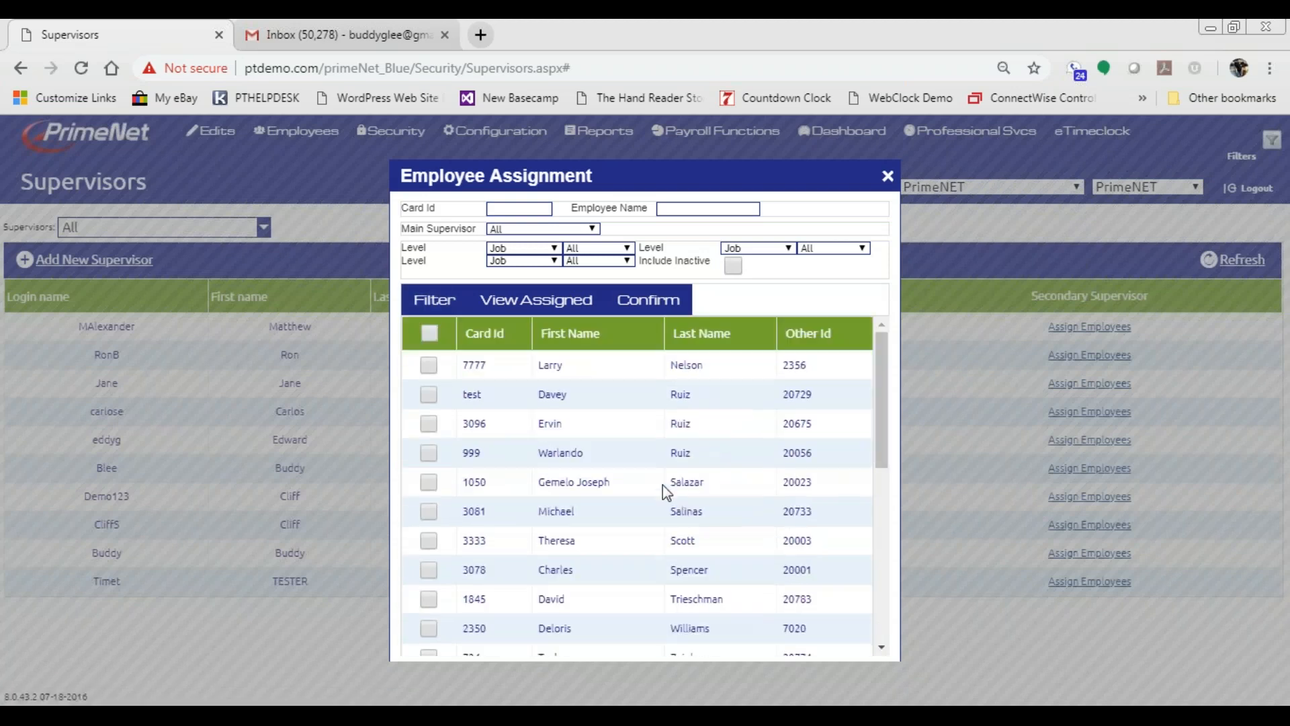
{"action": "left_click", "coordinate": [553, 249]}
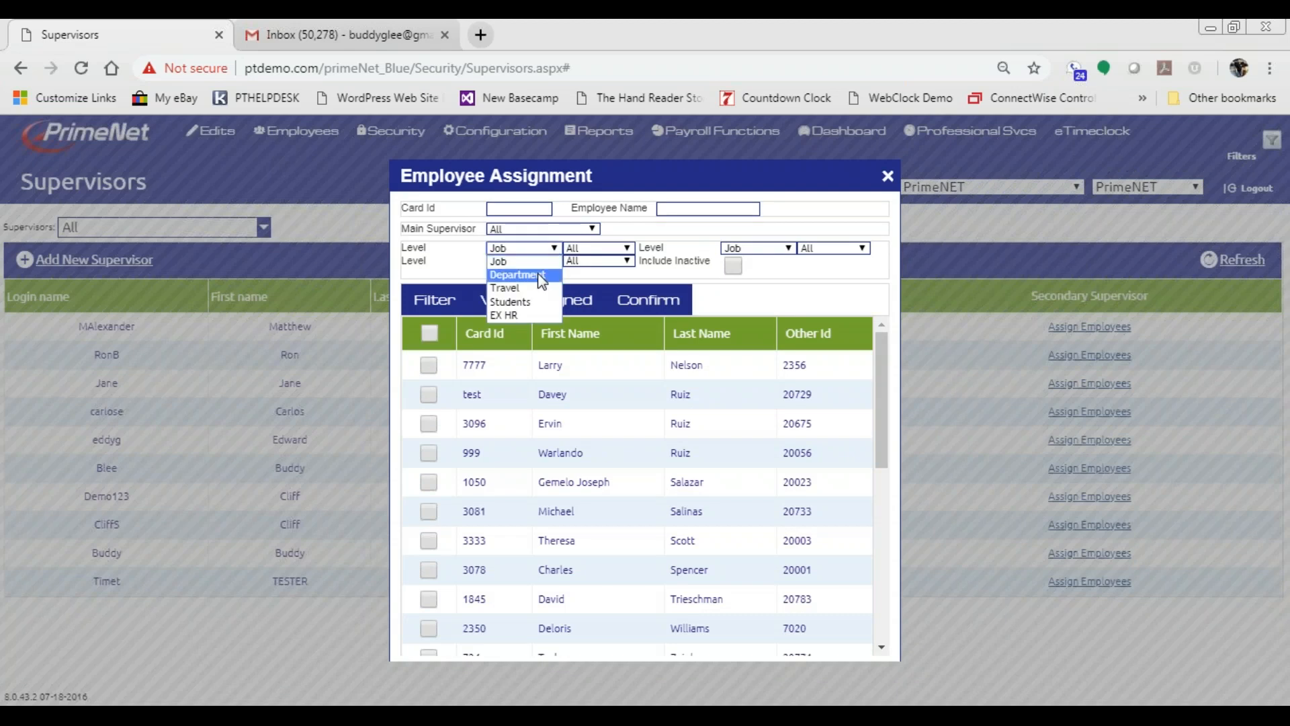
{"action": "left_click", "coordinate": [541, 276]}
{"action": "left_click", "coordinate": [594, 248]}
{"action": "left_click", "coordinate": [574, 341]}
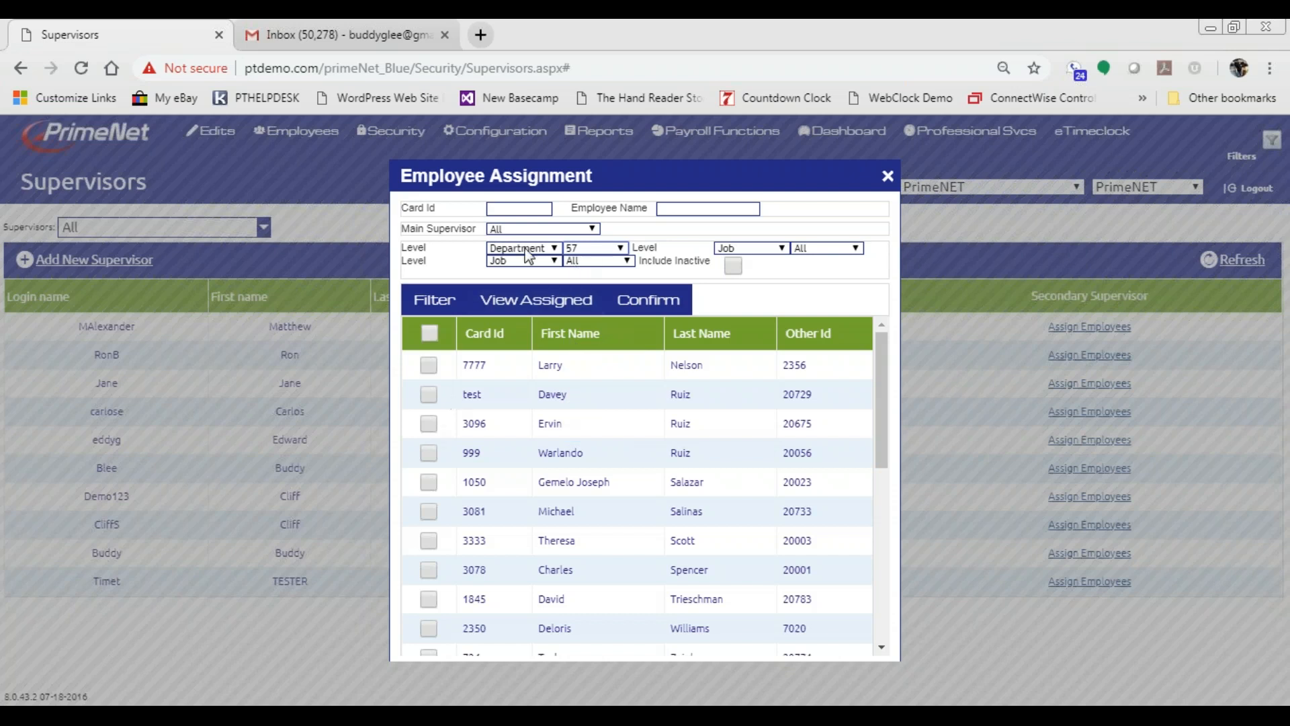
{"action": "left_click", "coordinate": [433, 309]}
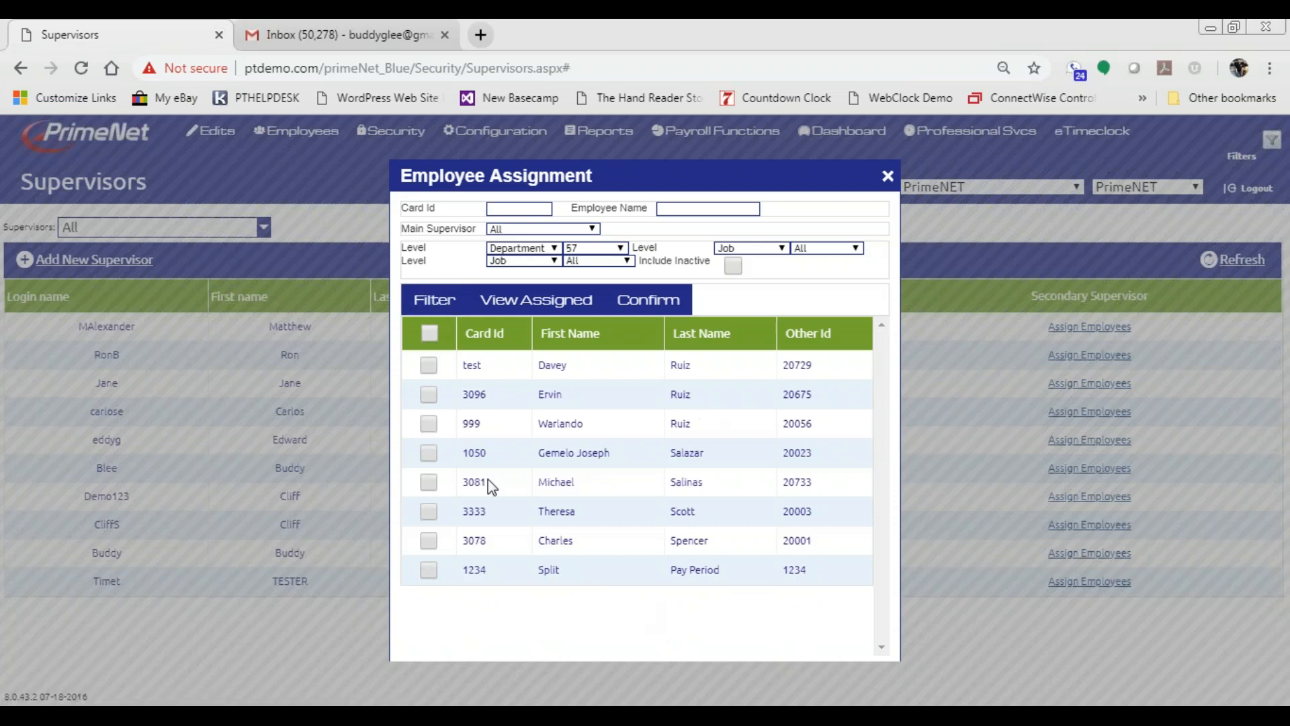
- Assign employee 1234 to the supervisor and confirm the save
{"action": "left_click", "coordinate": [428, 571]}
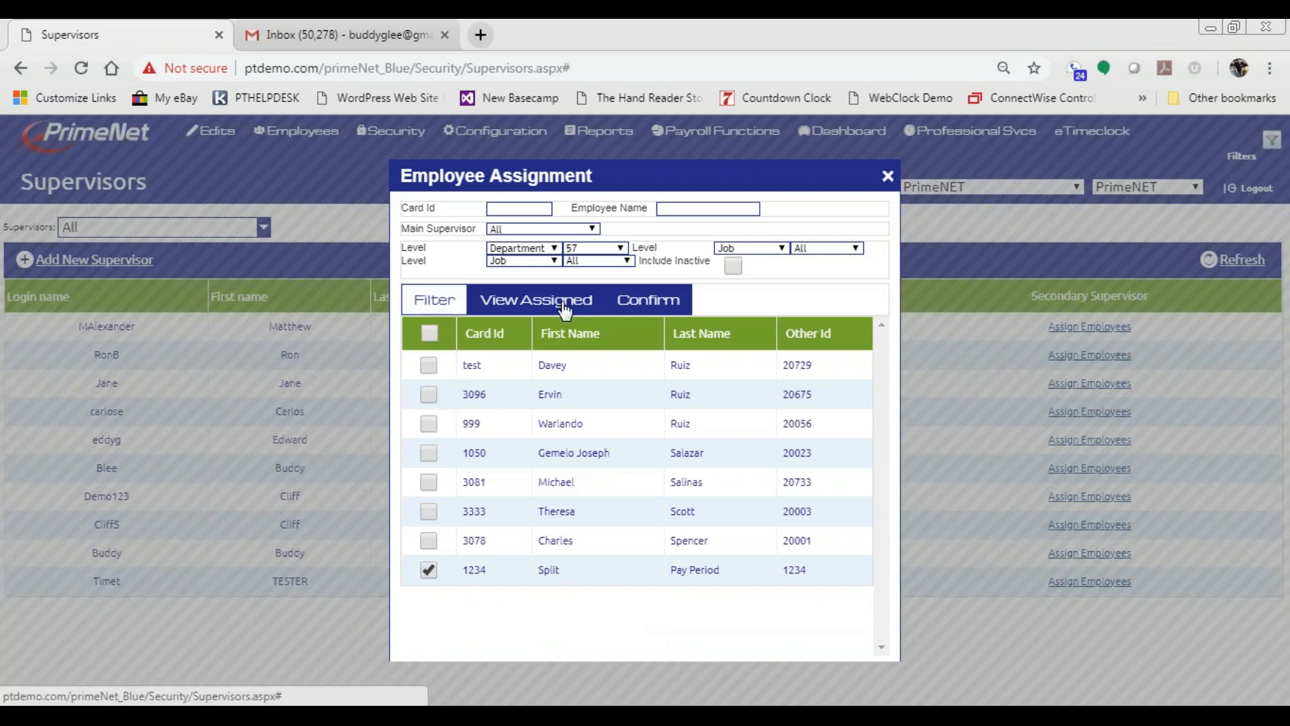
{"action": "left_click", "coordinate": [662, 303]}
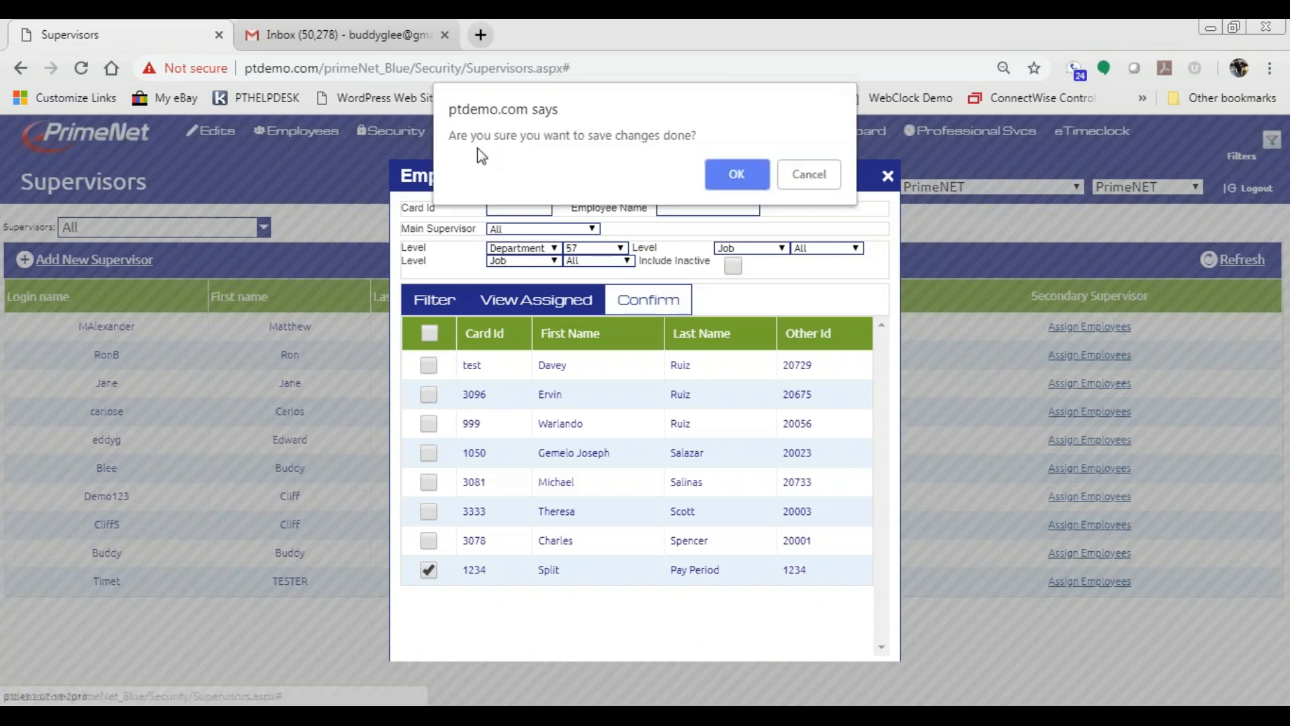
{"action": "left_click", "coordinate": [736, 174]}
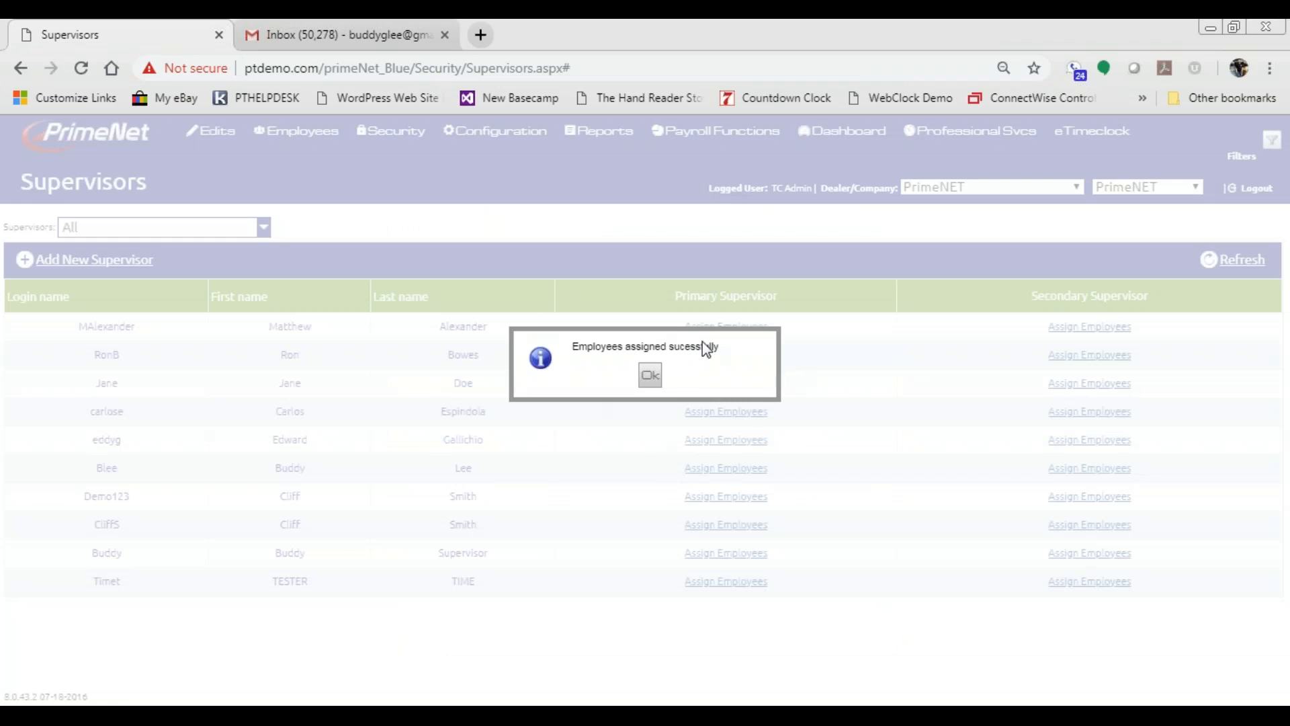
{"action": "left_click", "coordinate": [649, 375]}
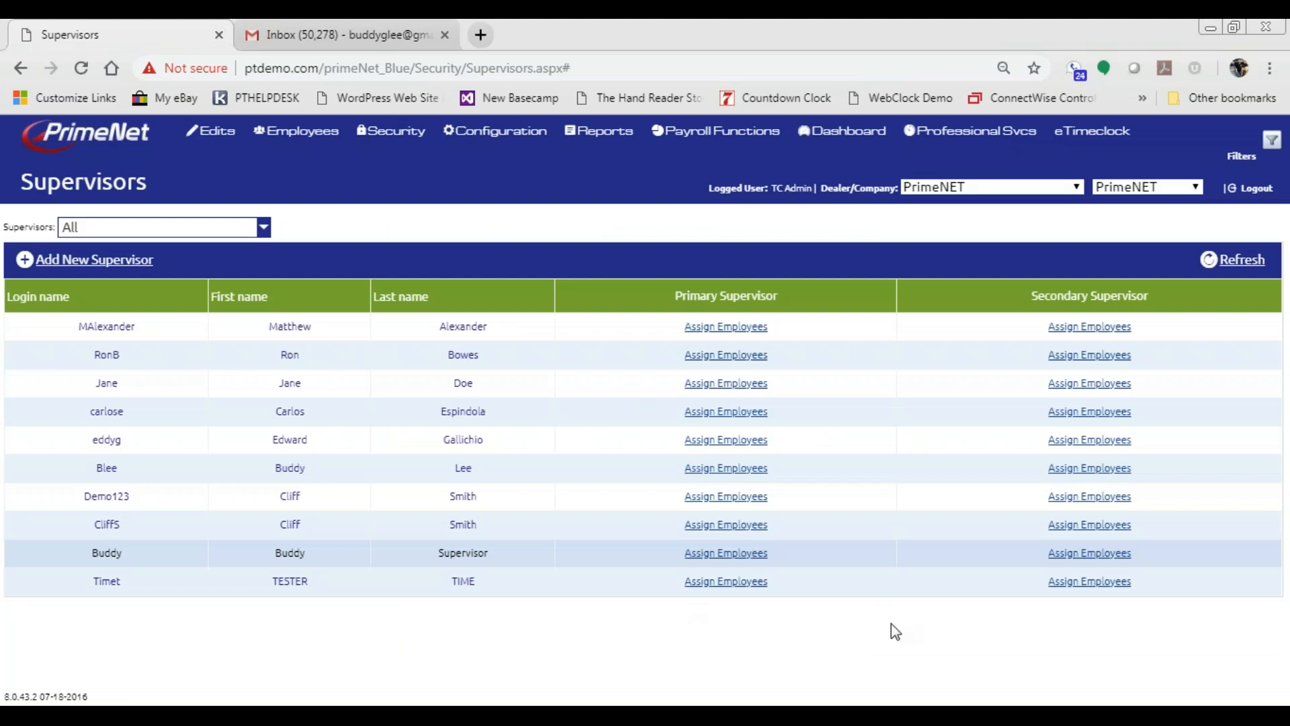
- Open Assign Employees for the Timet supervisor as secondary supervisor
{"action": "left_click", "coordinate": [1092, 583]}
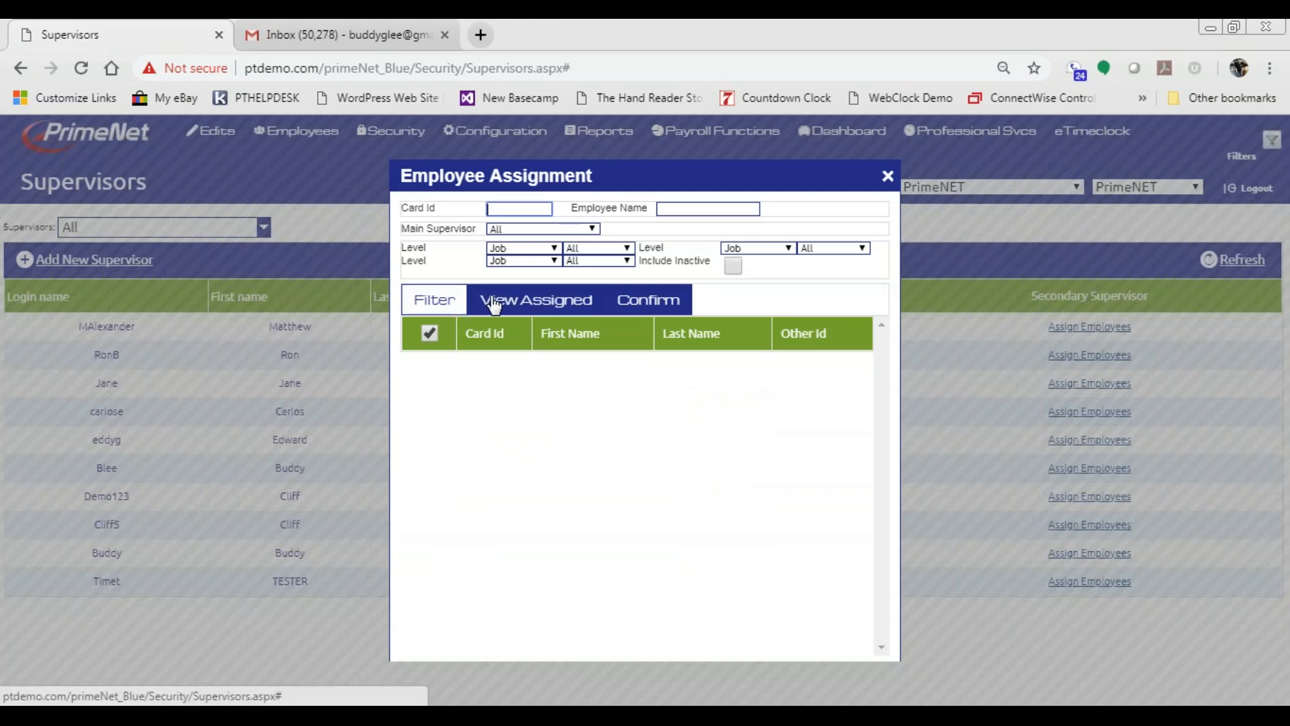
- Filter the employee list to Department level, department 17
{"action": "left_click", "coordinate": [430, 306]}
{"action": "scroll", "coordinate": [533, 475], "scroll_direction": "down", "scroll_amount": 6}
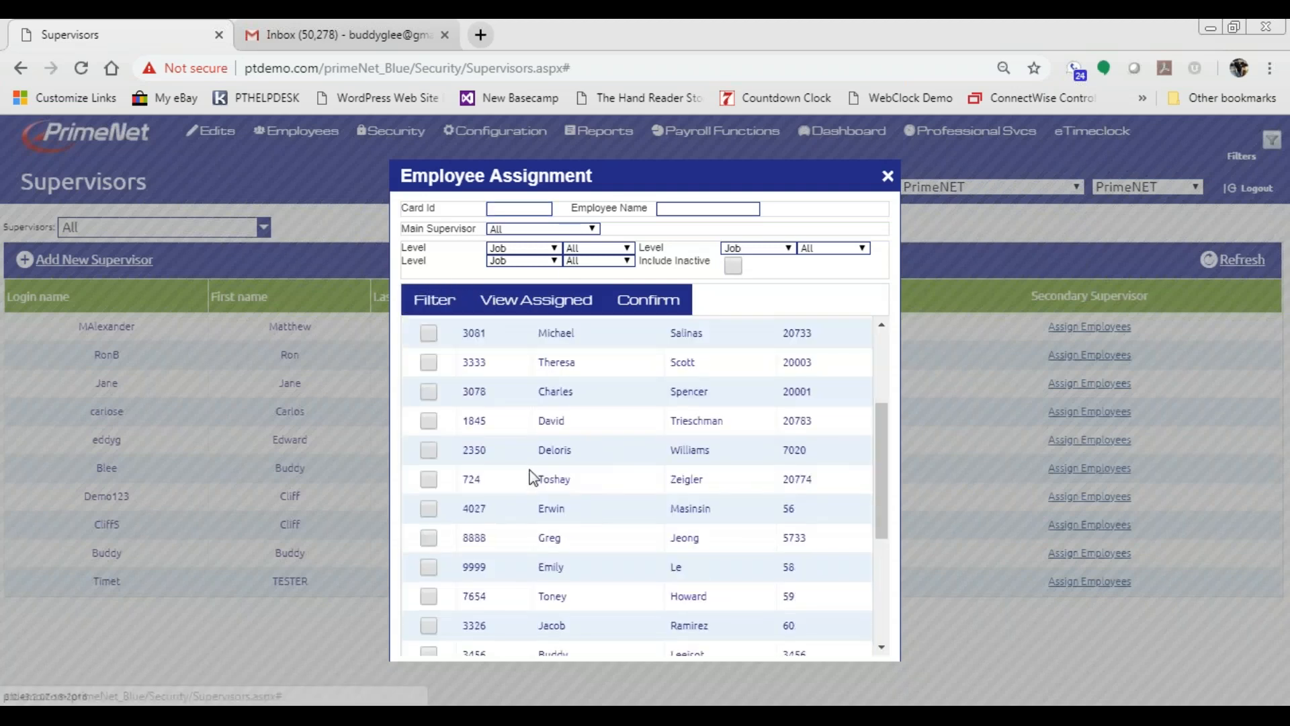
{"action": "scroll", "coordinate": [533, 475], "scroll_direction": "up", "scroll_amount": 6}
{"action": "left_click", "coordinate": [554, 248]}
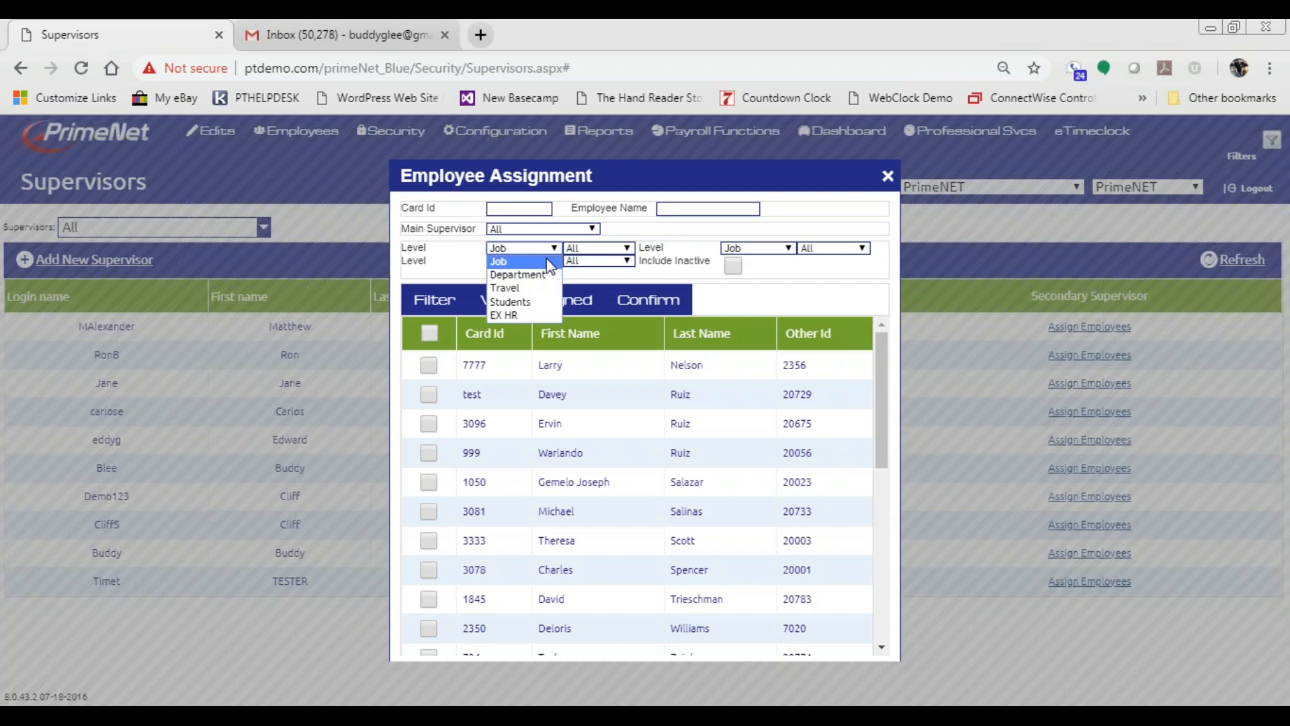
{"action": "left_click", "coordinate": [541, 275]}
{"action": "left_click", "coordinate": [596, 249]}
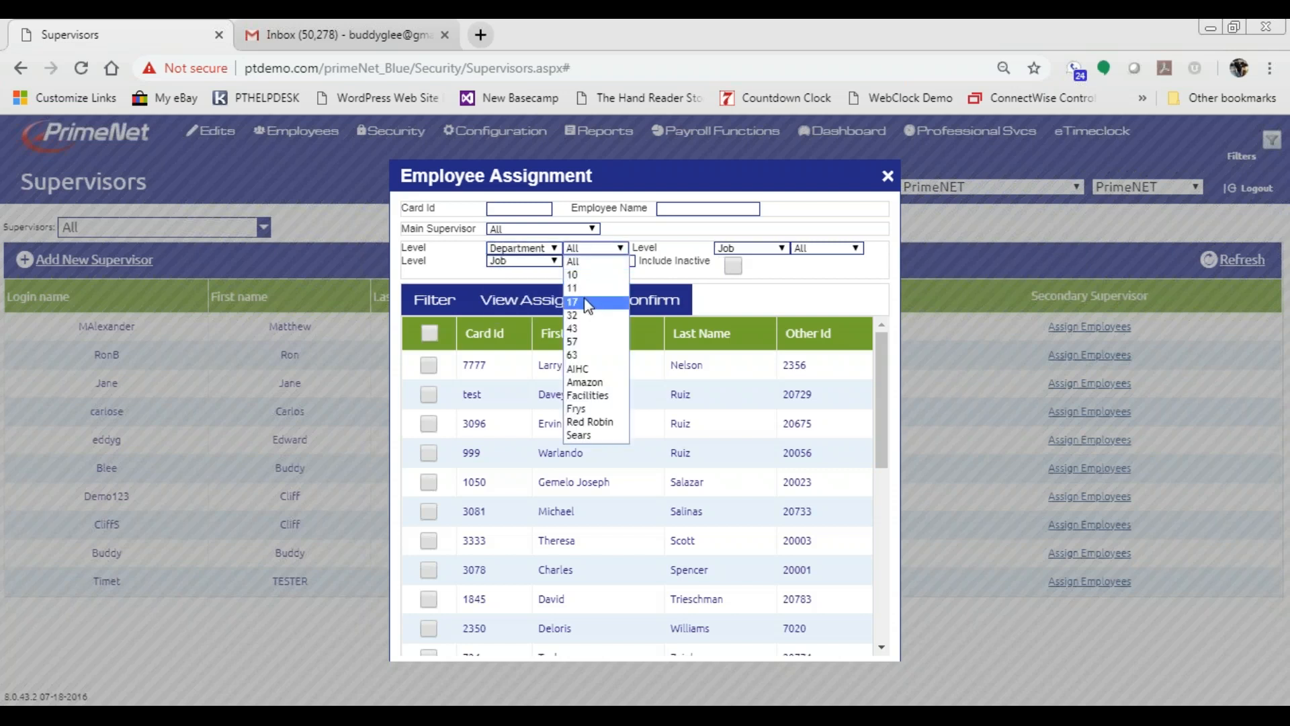
{"action": "left_click", "coordinate": [587, 303]}
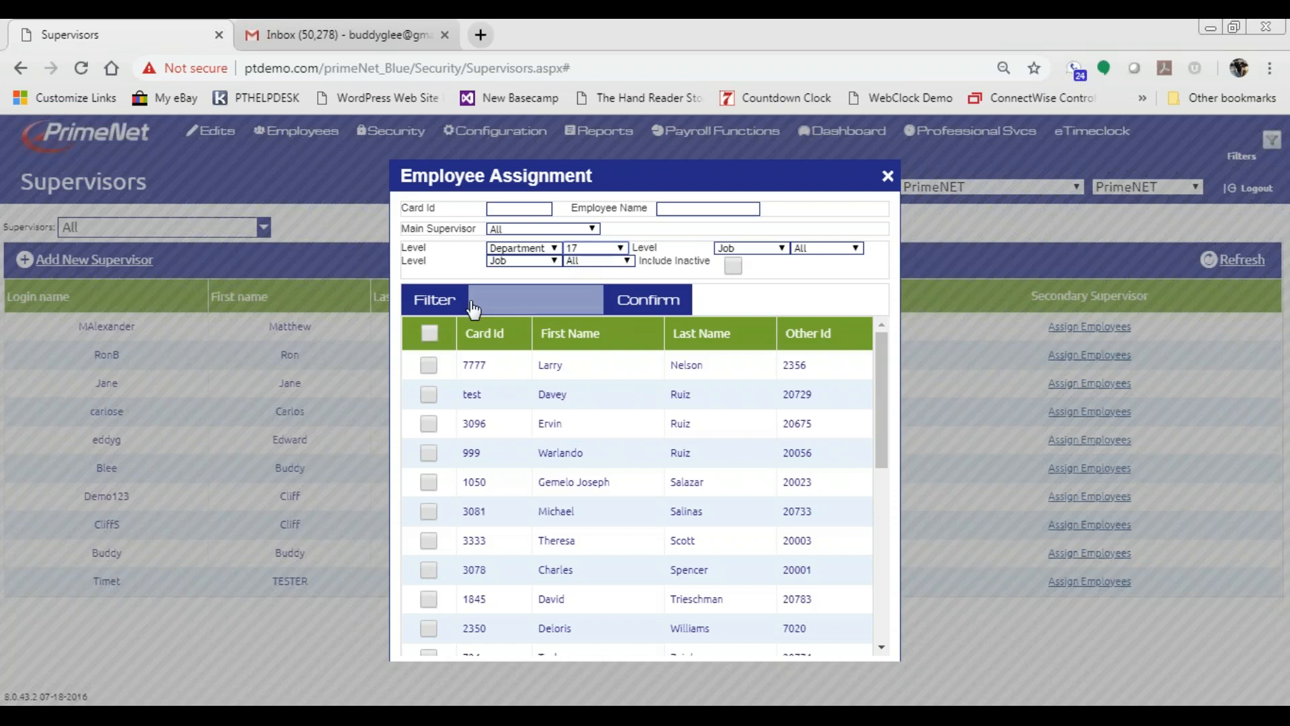
{"action": "left_click", "coordinate": [432, 304]}
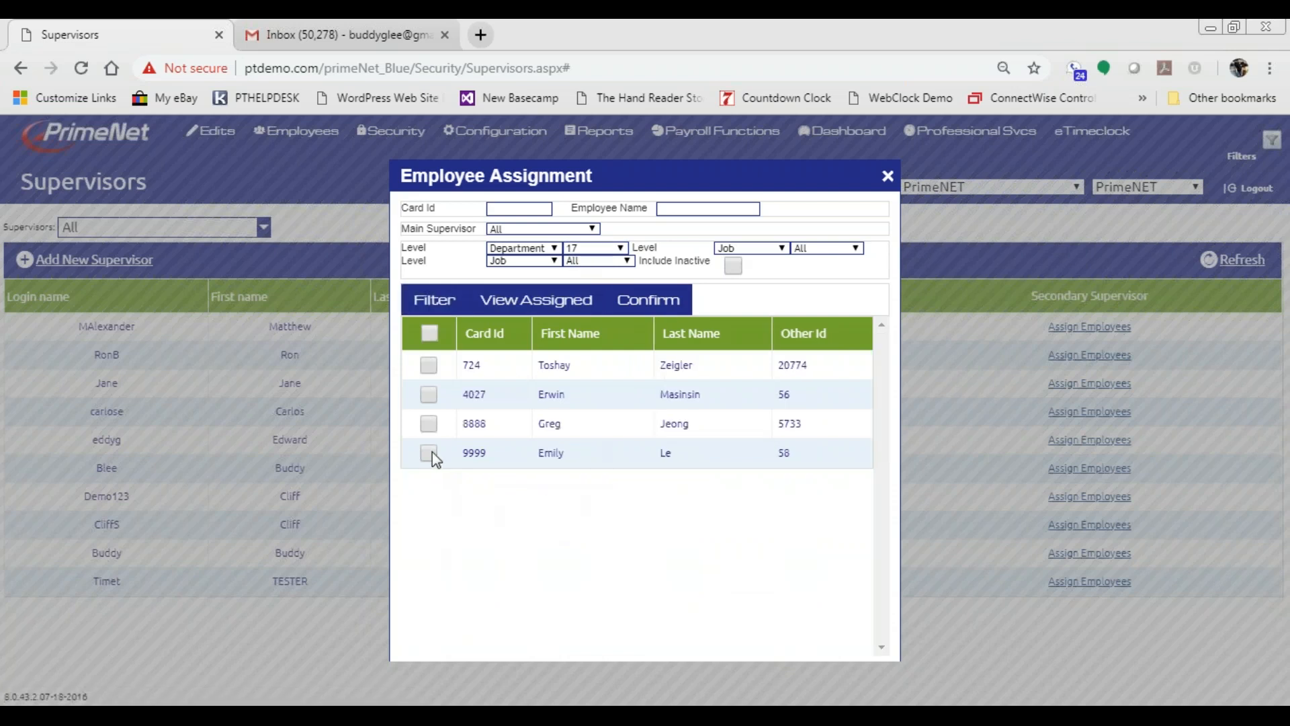
- Assign employees 4027 and 9999 as secondary and confirm the save
{"action": "left_click", "coordinate": [429, 394]}
{"action": "left_click", "coordinate": [429, 453]}
{"action": "left_click", "coordinate": [649, 303]}
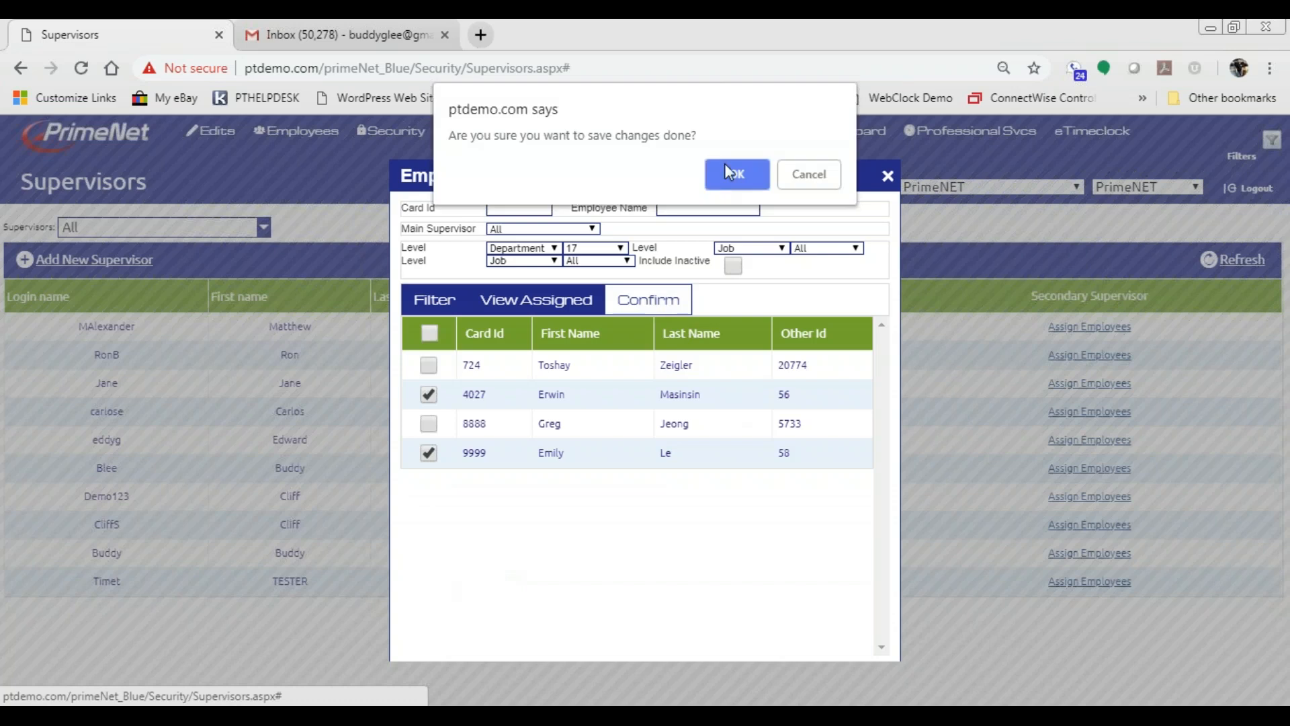
{"action": "left_click", "coordinate": [728, 174]}
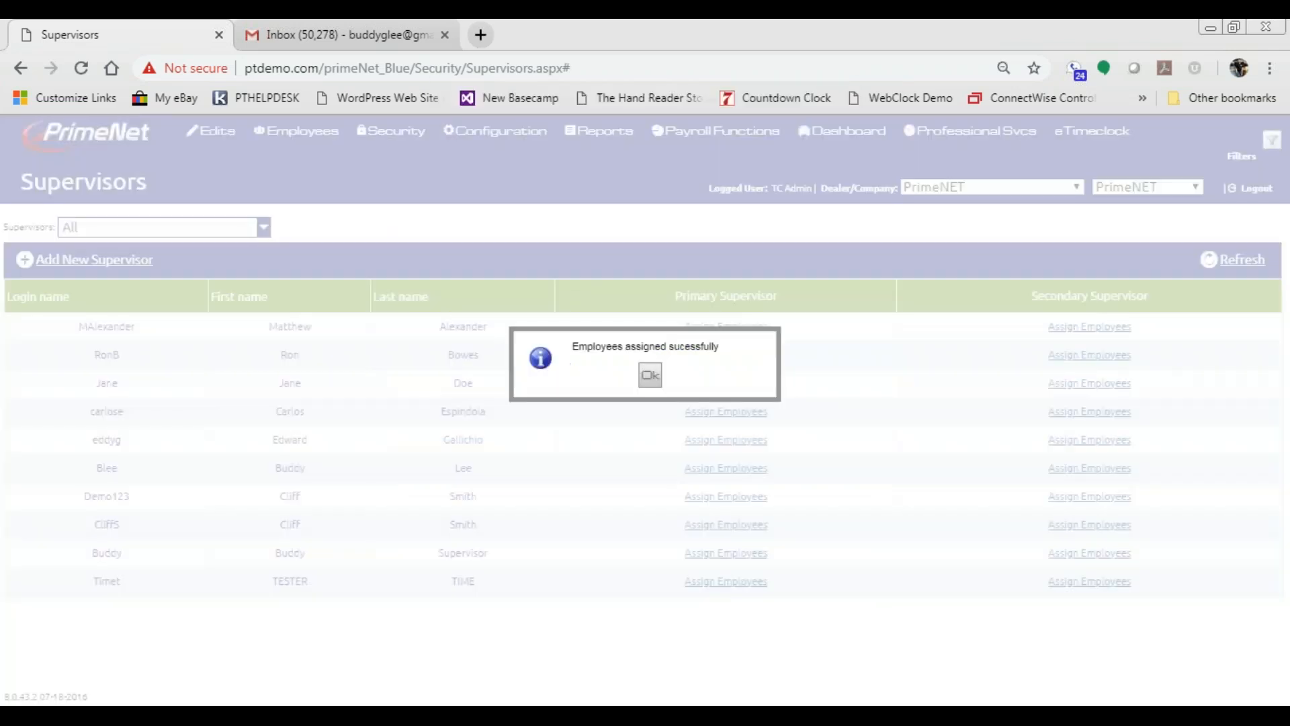
{"action": "left_click", "coordinate": [651, 381]}
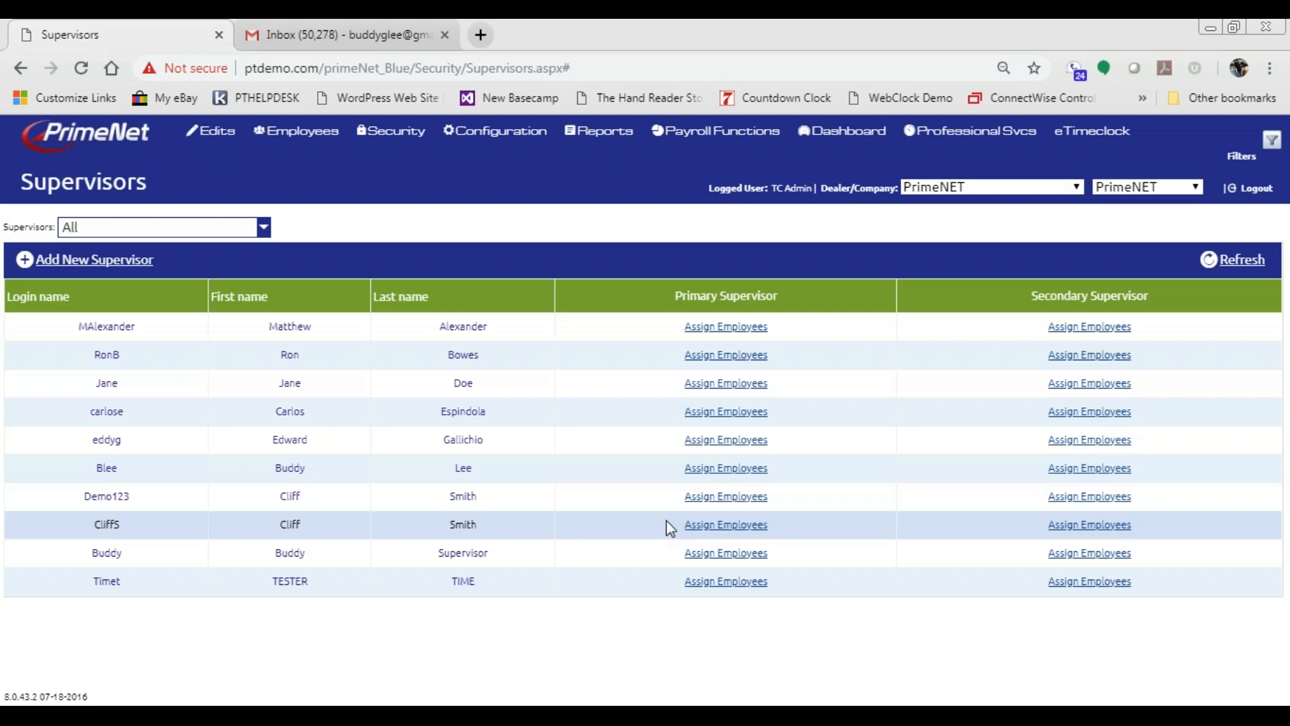
- Switch to the Gmail tab holding the account-activation draft
{"action": "mouse_move", "coordinate": [500, 131]}
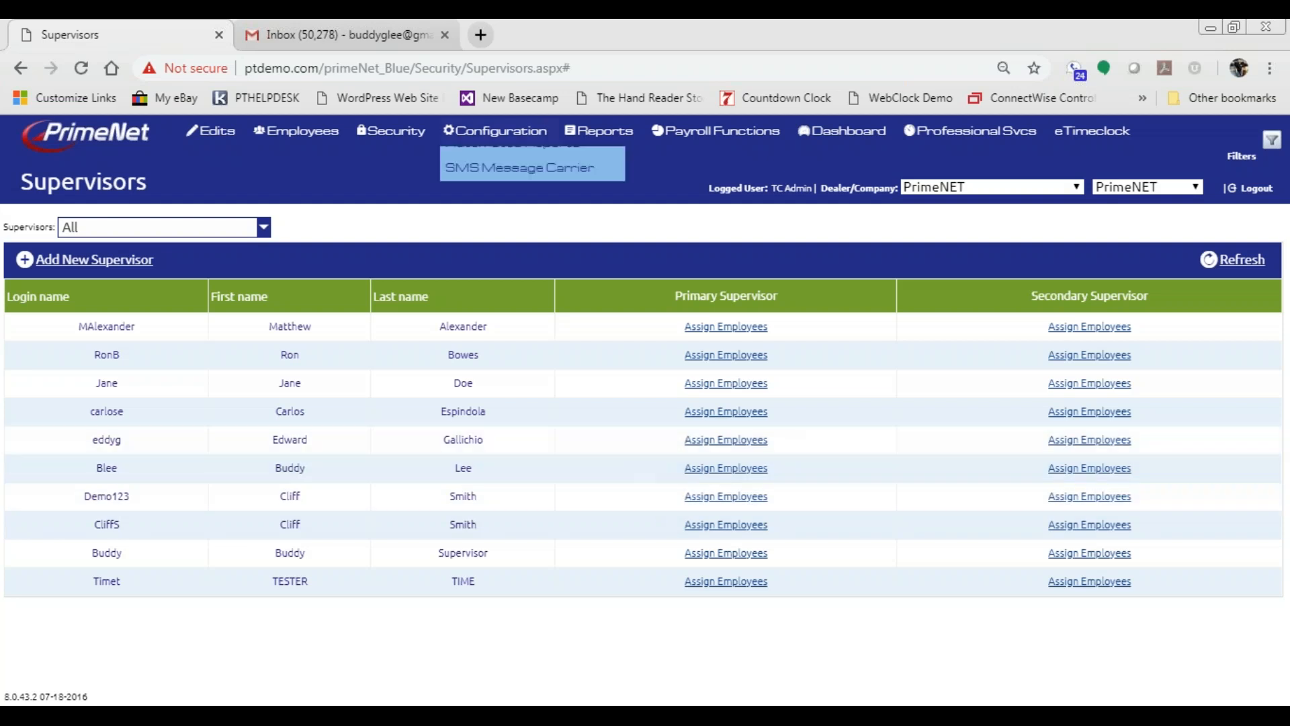
{"action": "left_click", "coordinate": [336, 34]}
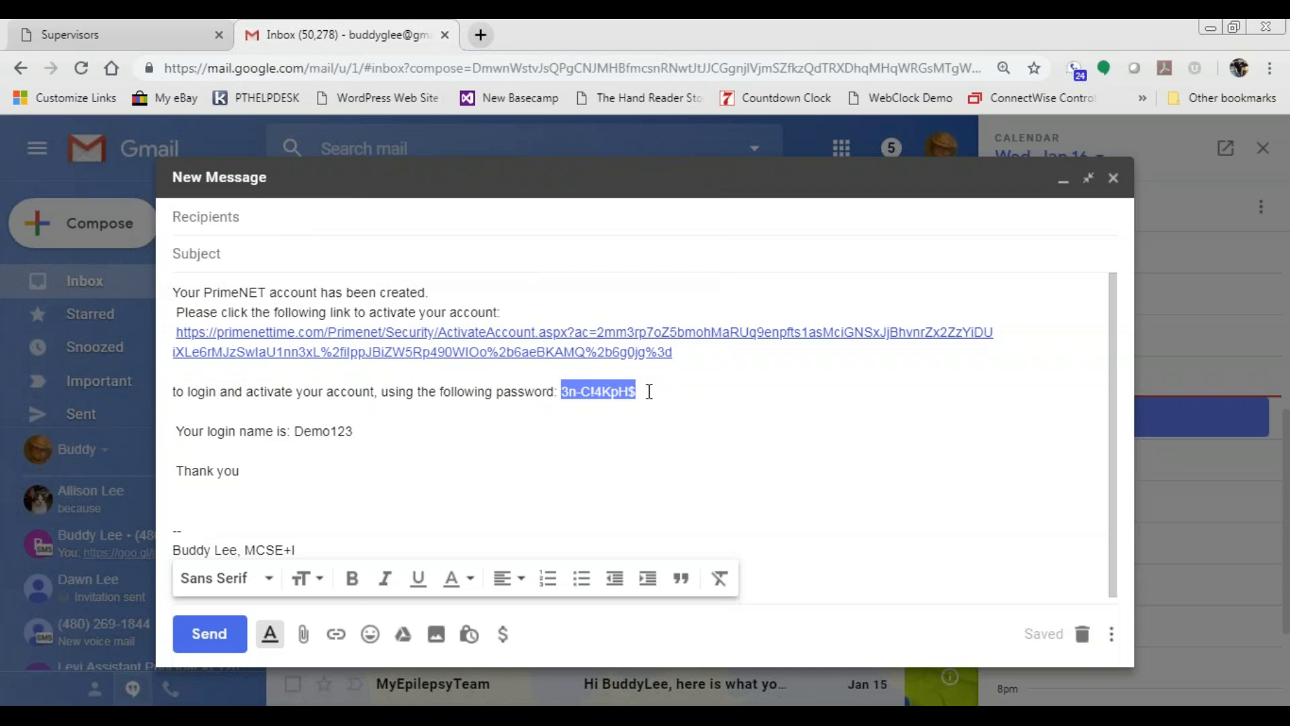
- Copy the account password from the activation draft and return to the PrimeNet Supervisors tab
{"action": "right_click", "coordinate": [583, 391]}
{"action": "left_click", "coordinate": [625, 429]}
{"action": "left_click", "coordinate": [123, 37]}
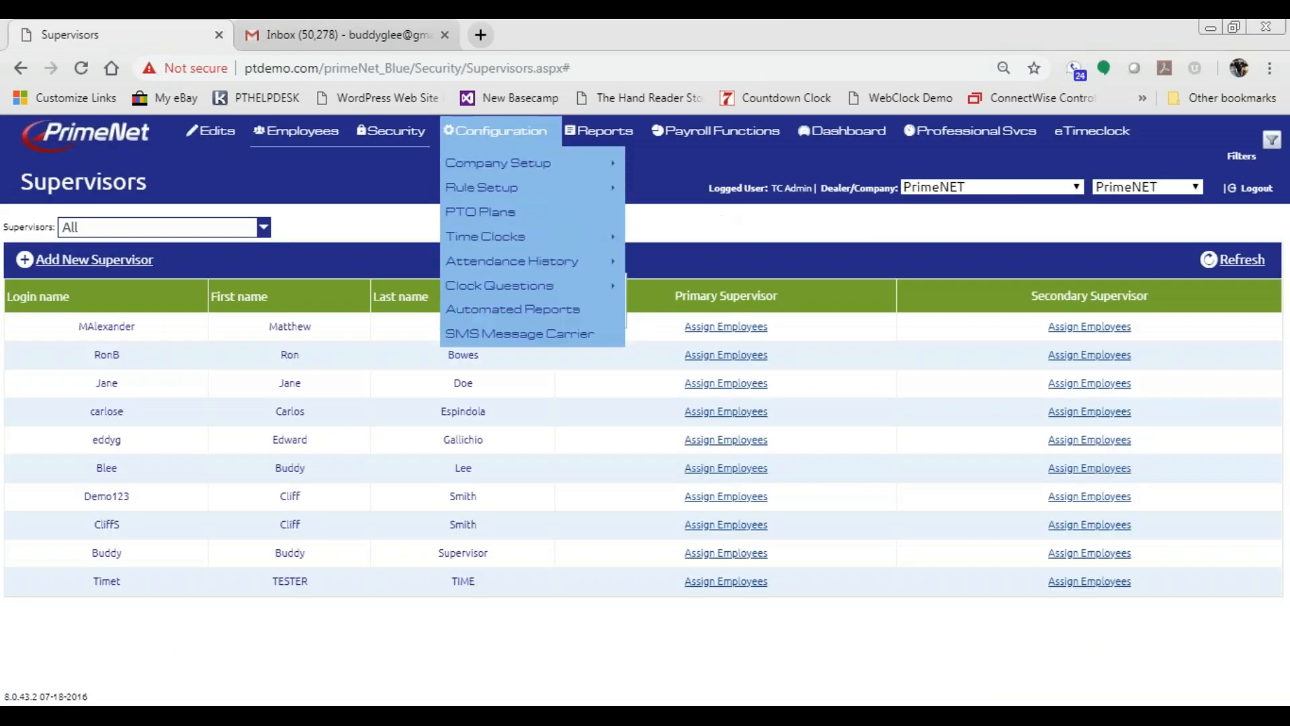